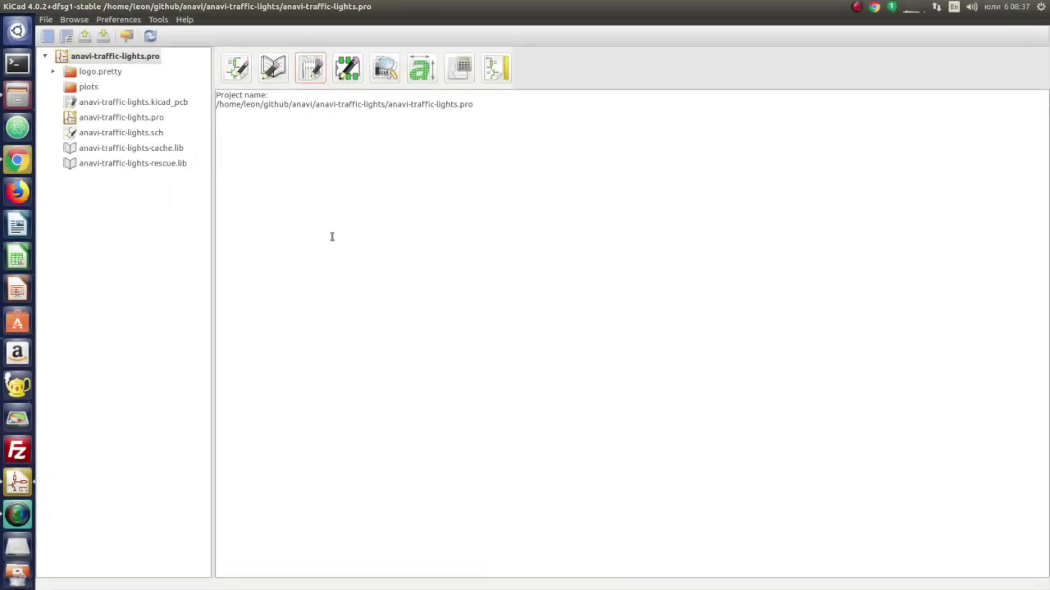
Step: Open the project's schematic, examine the LED circuit and the properties of connector J1, and close the schematic without changes
left_click(274, 68)
scroll(356, 197, "up", 1)
scroll(671, 307, "up", 1)
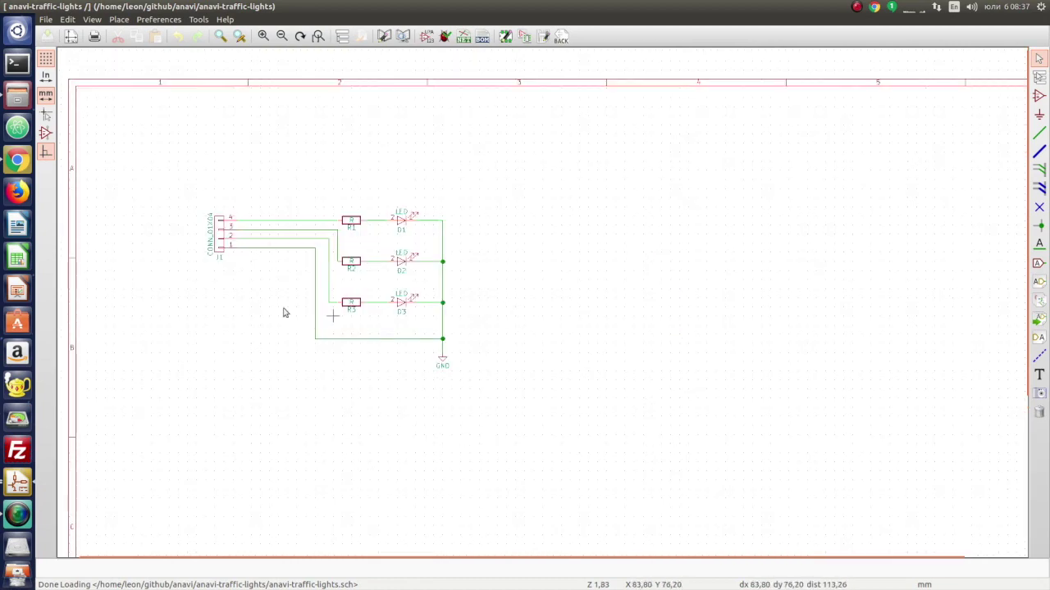
scroll(464, 314, "up", 1)
scroll(926, 300, "down", 1)
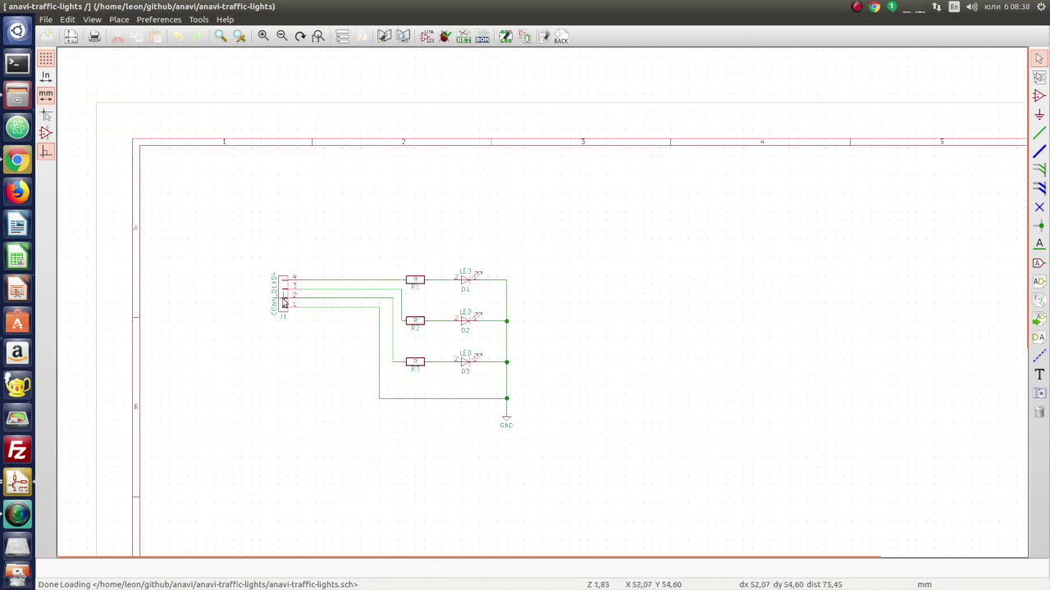
double_click(284, 303)
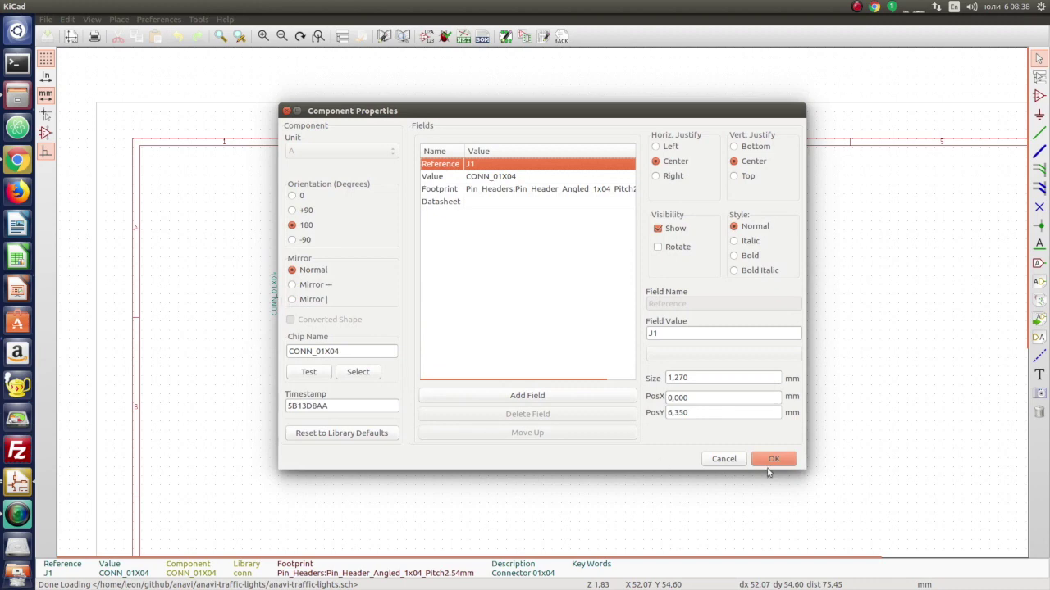
left_click(722, 459)
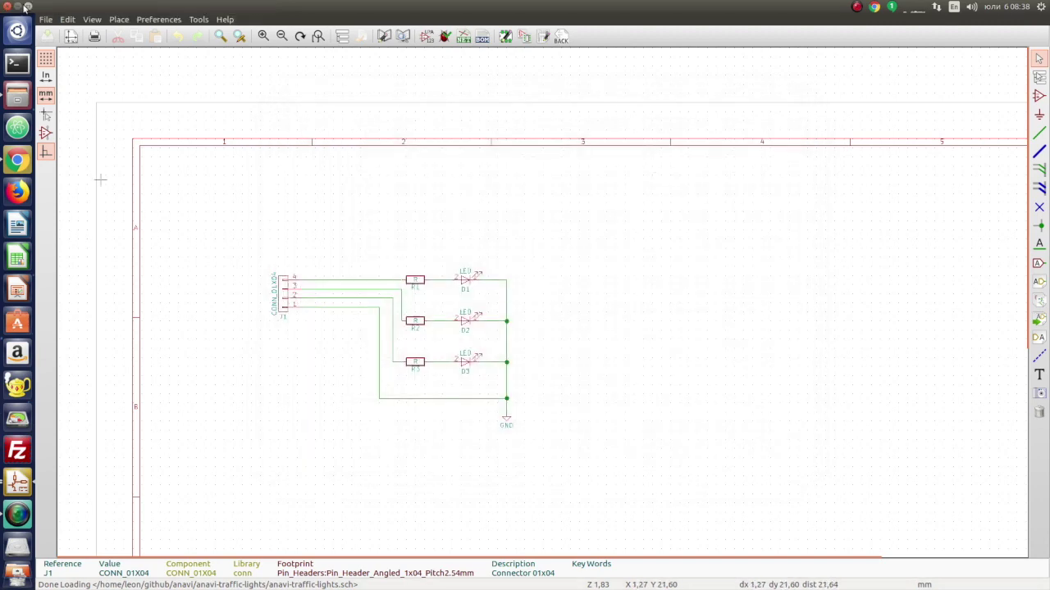
left_click(46, 19)
left_click(47, 120)
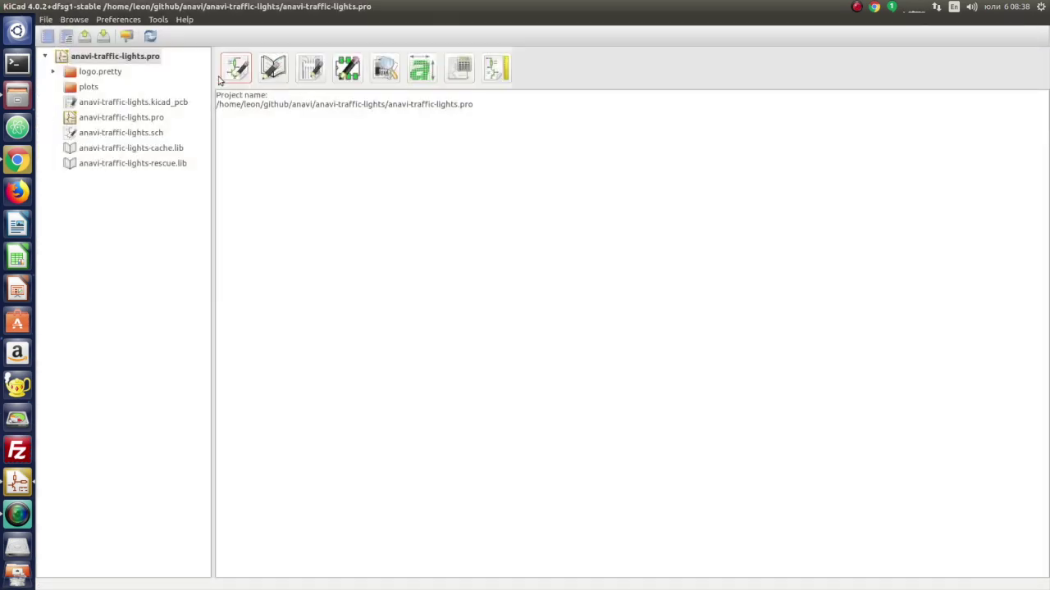
Step: Open the project's board layout in the PCB editor and examine the whole traffic-lights board
left_click(310, 72)
scroll(490, 314, "down", 1)
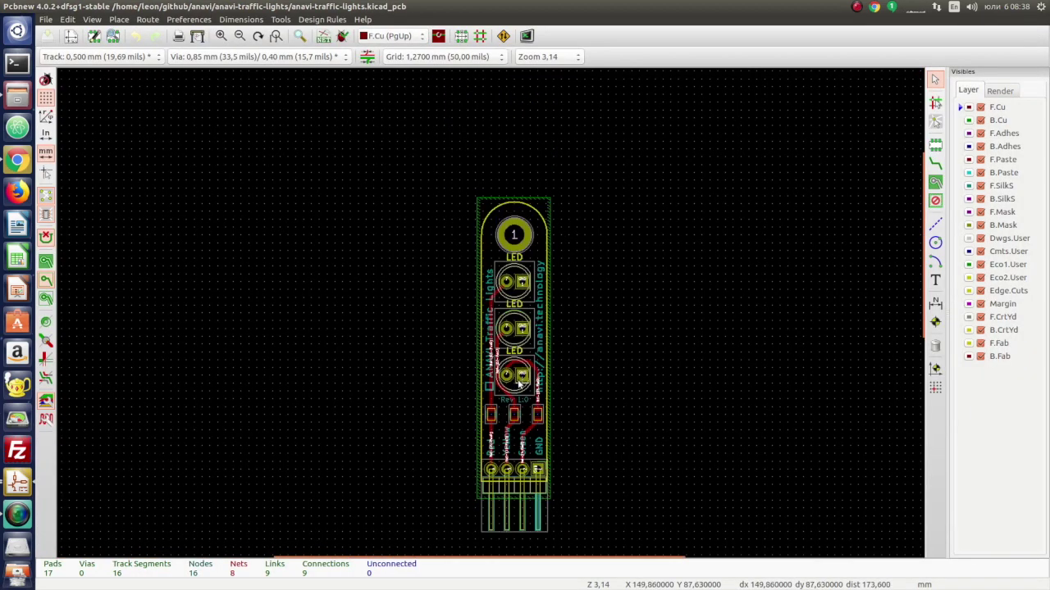
scroll(492, 315, "up", 2)
key("Home")
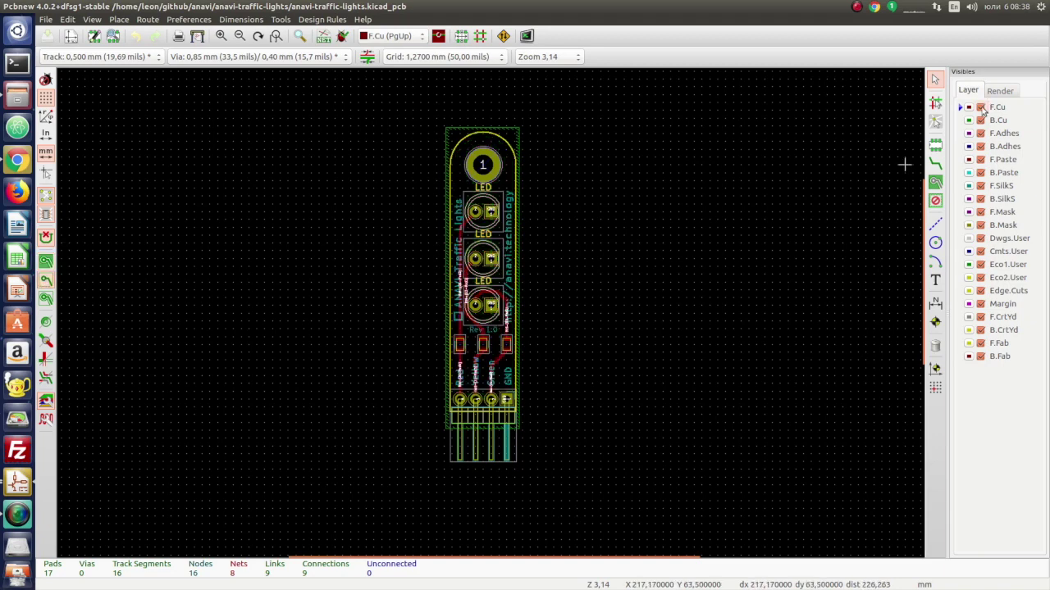
Step: Examine the board as a 3D model from several angles and close the 3D view
left_click(69, 20)
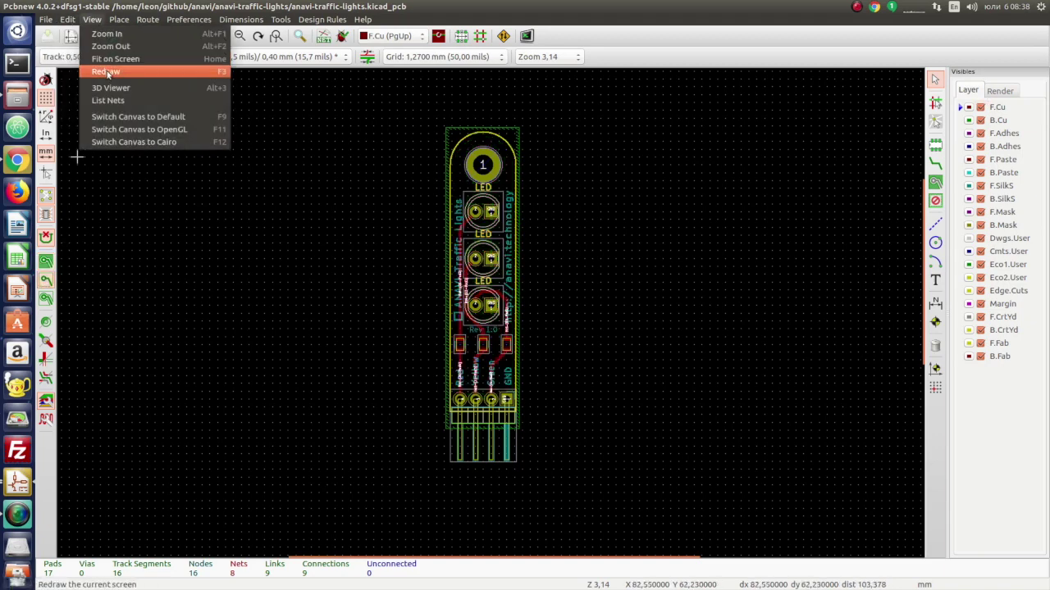
left_click(100, 86)
left_click_drag(586, 179, 576, 159)
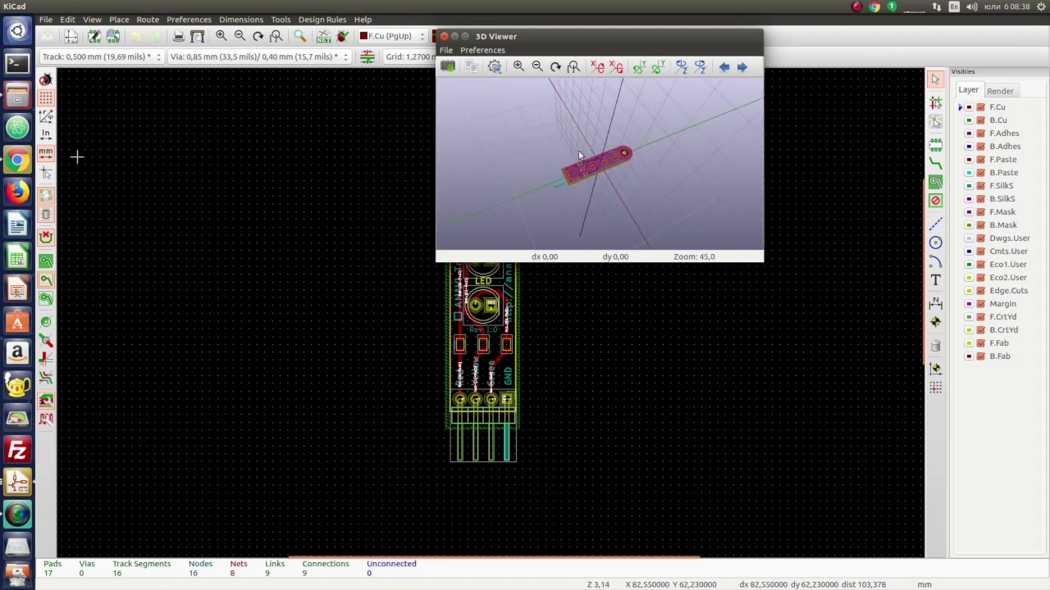
scroll(577, 159, "up", 3)
left_click_drag(562, 202, 626, 220)
scroll(673, 205, "up", 2)
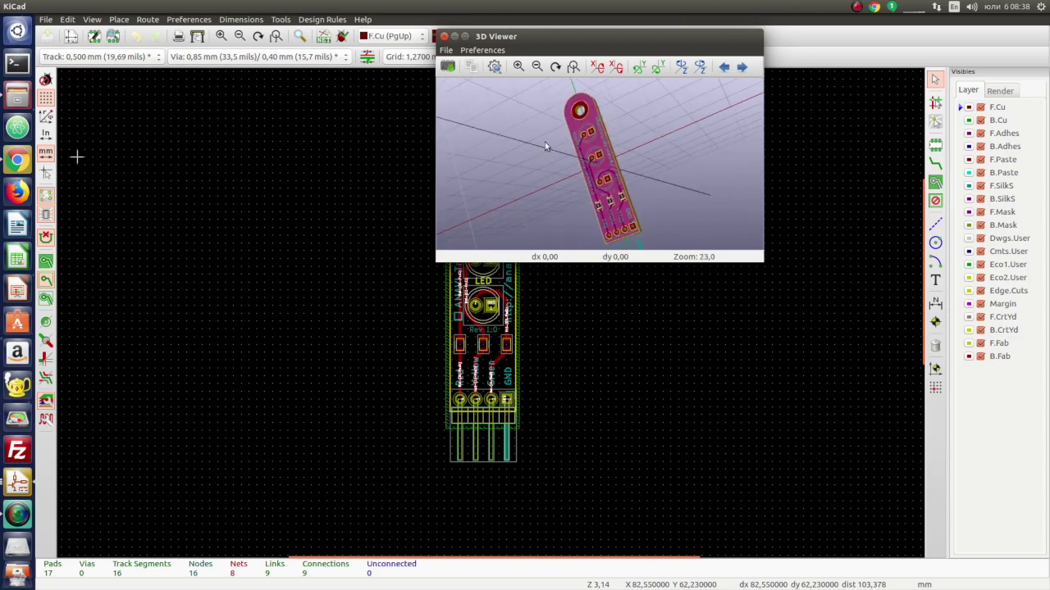
left_click_drag(544, 146, 664, 211)
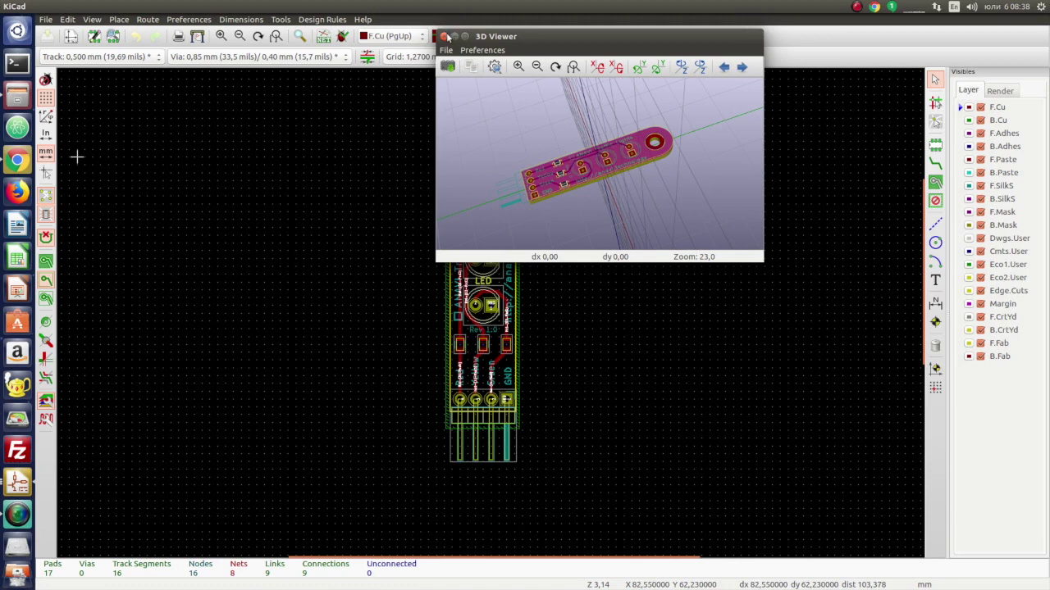
left_click(444, 37)
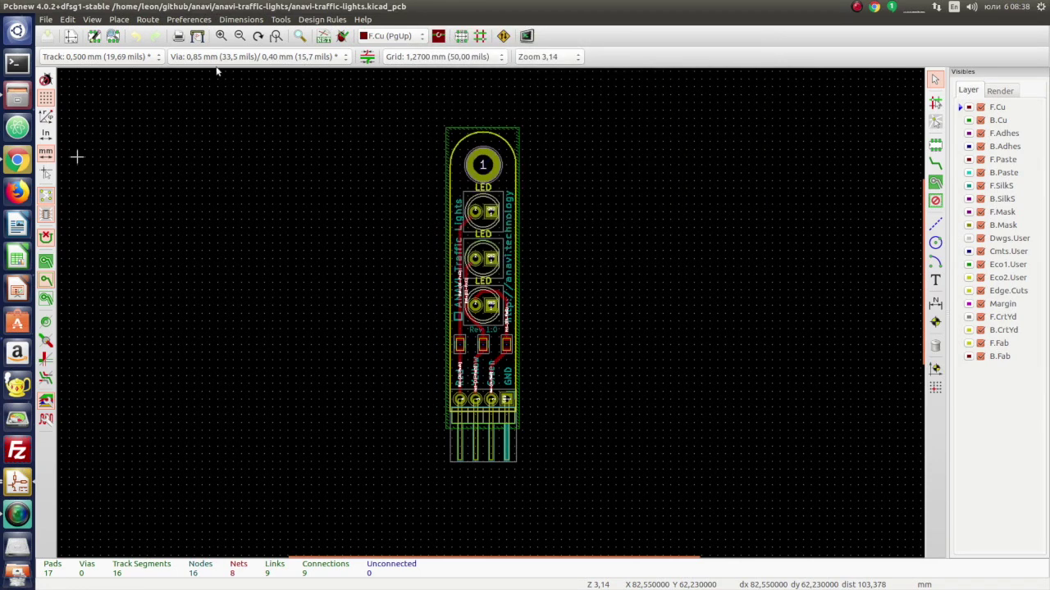
Step: Plot the board's copper, silkscreen, solder mask and Edge.Cuts layers as Gerber files into plots/rev10
left_click(44, 20)
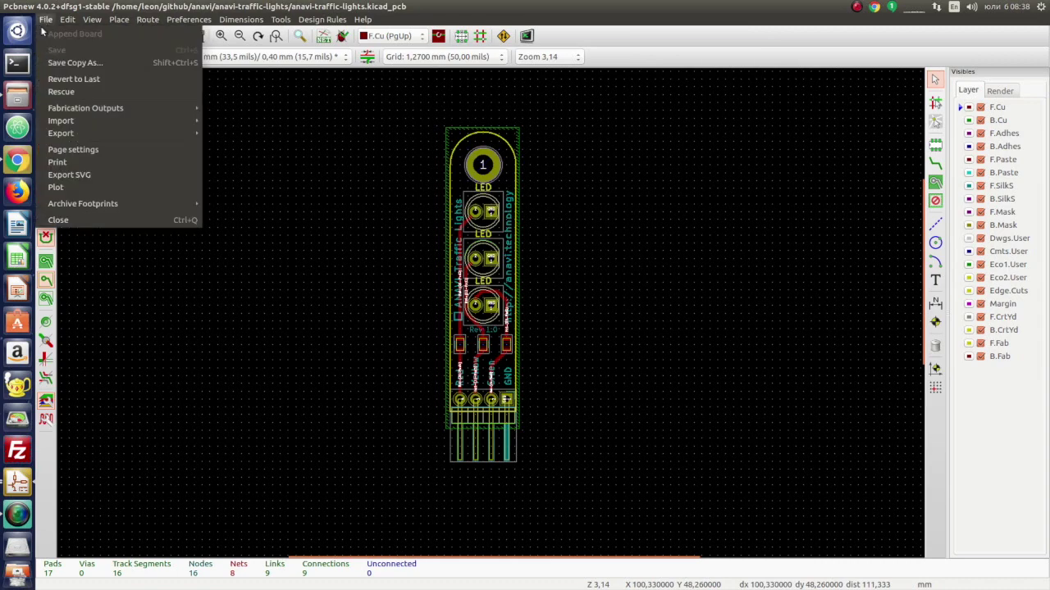
left_click(69, 189)
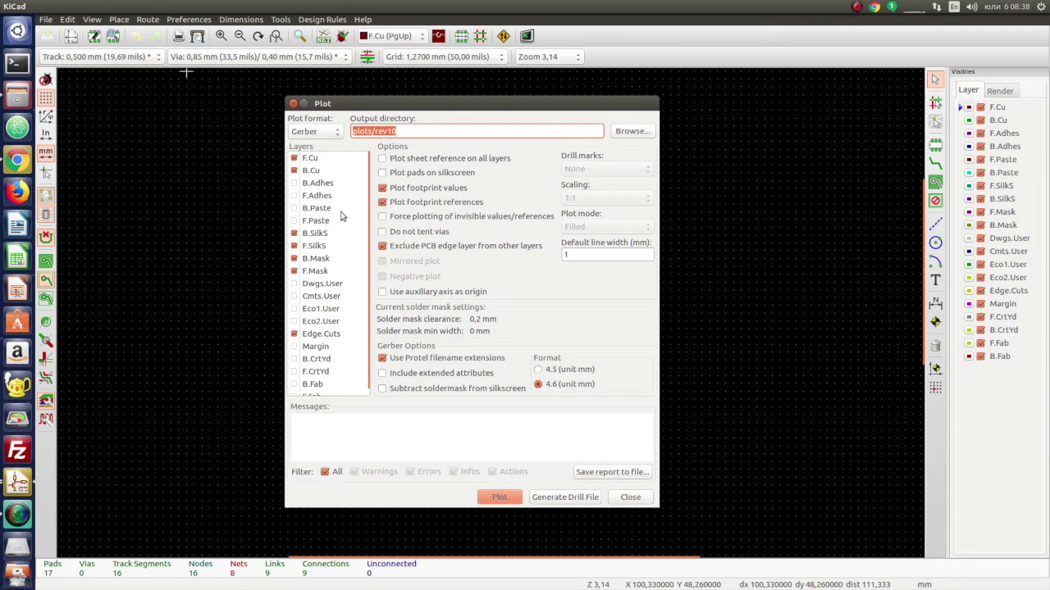
scroll(342, 216, "down", 1)
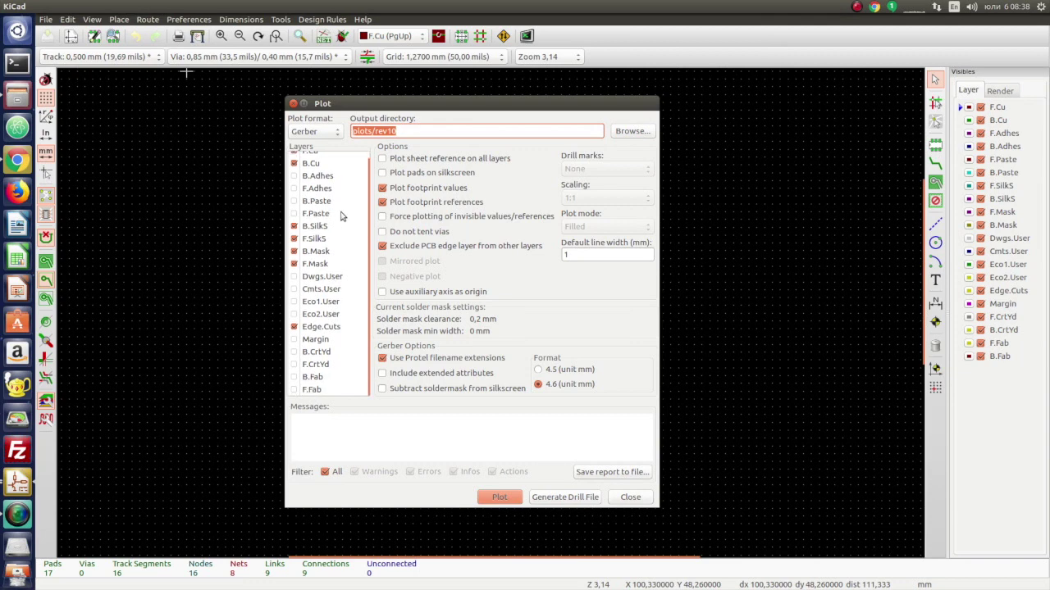
left_click(497, 499)
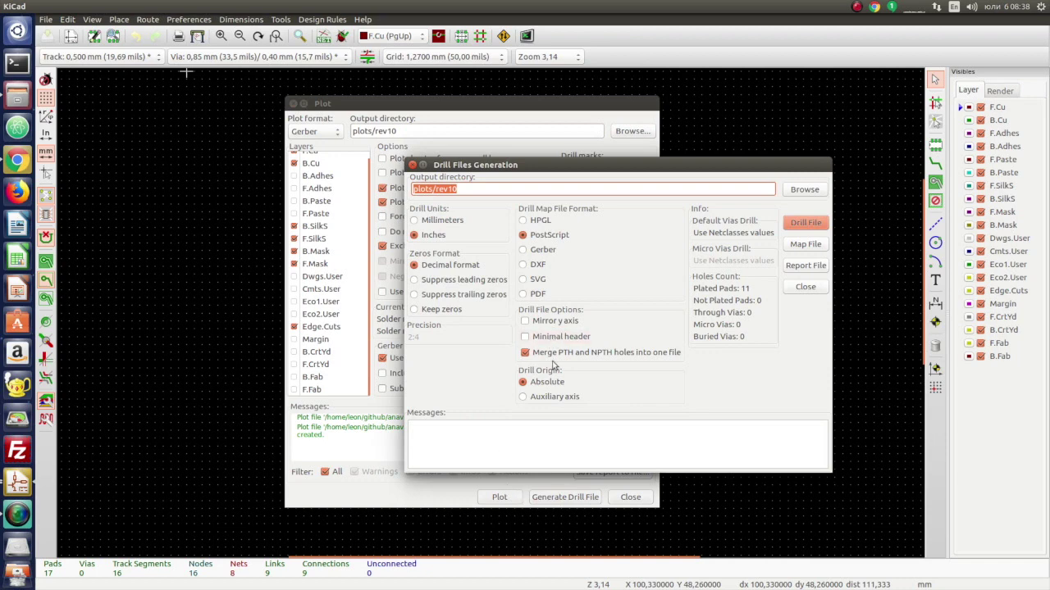
Step: Generate the drill file in plots/rev10, with PTH and NPTH holes merged into one file
mouse_move(555, 359)
left_click(804, 224)
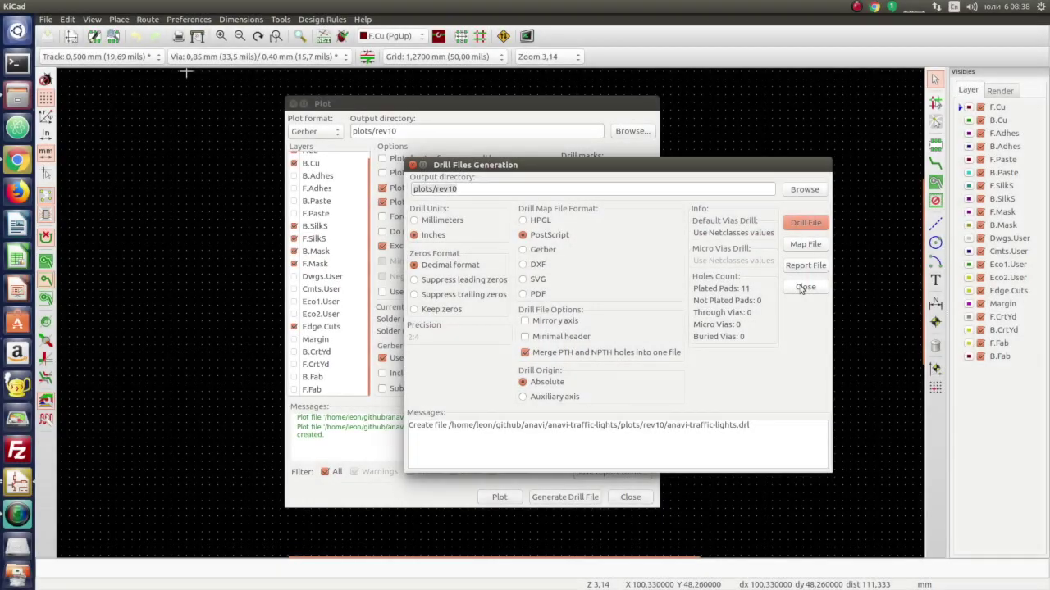
left_click(804, 287)
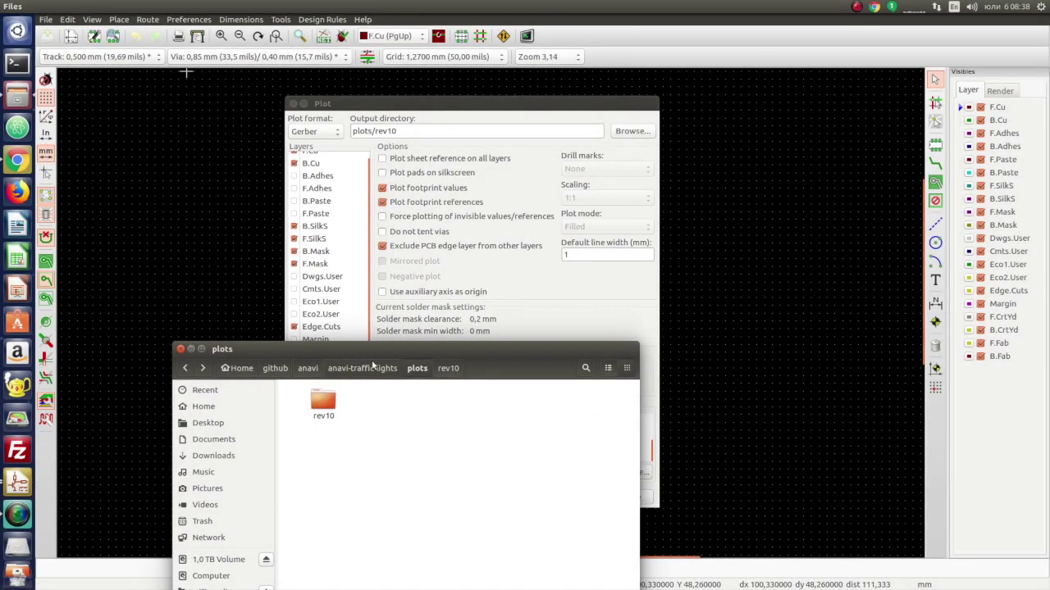
Step: In the file manager, compress the rev10 folder into the archive anavi-traffic-lights-10.zip
right_click(310, 194)
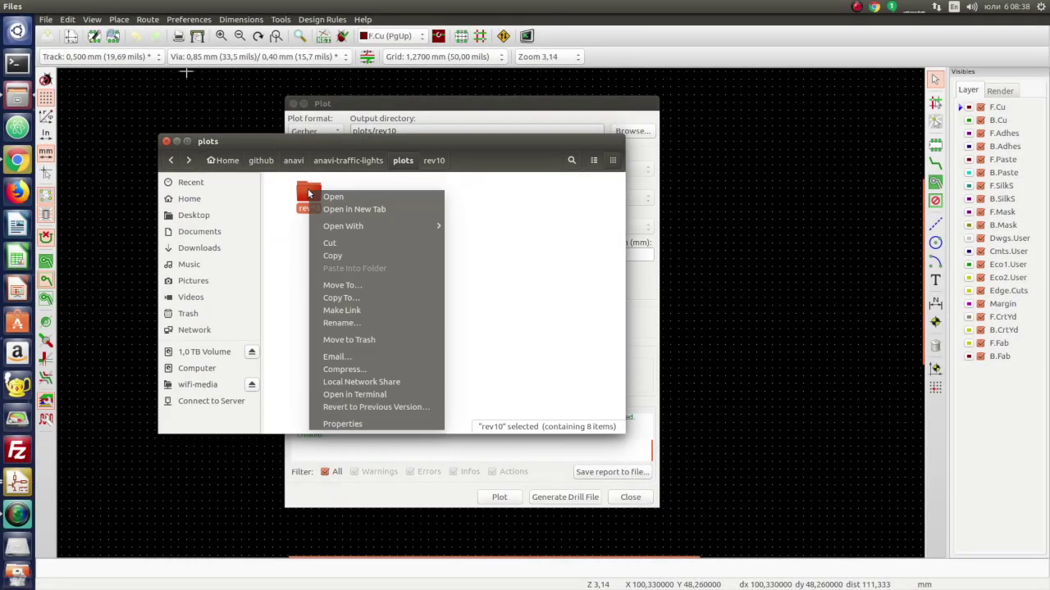
left_click(345, 369)
type("anavi-")
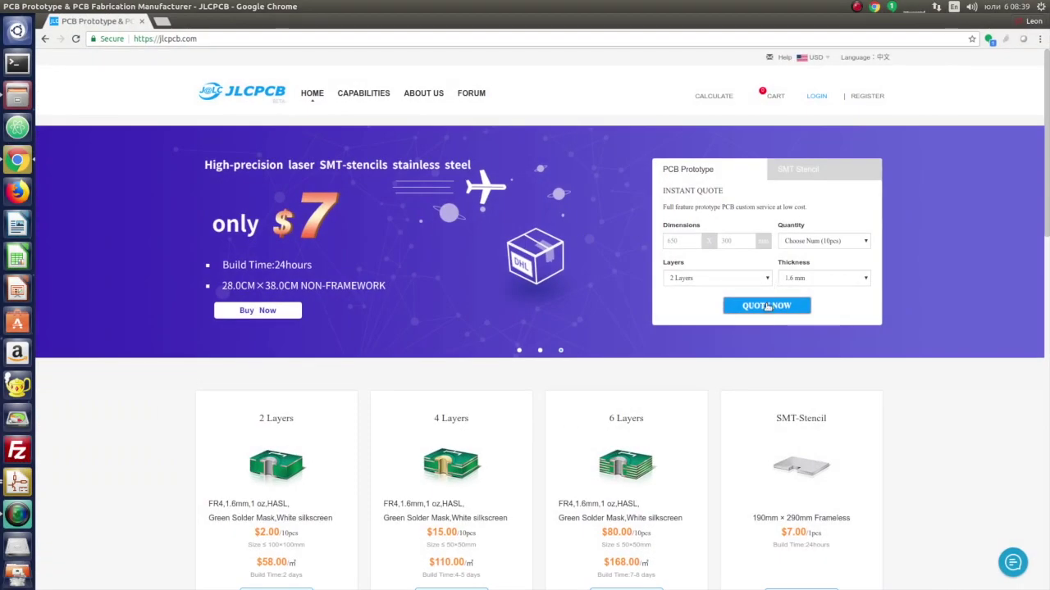
Step: Switch to the JLCPCB site in Chrome, start a PCB prototype quote and upload anavi-traffic-lights-10.zip as the Gerber file
left_click(767, 306)
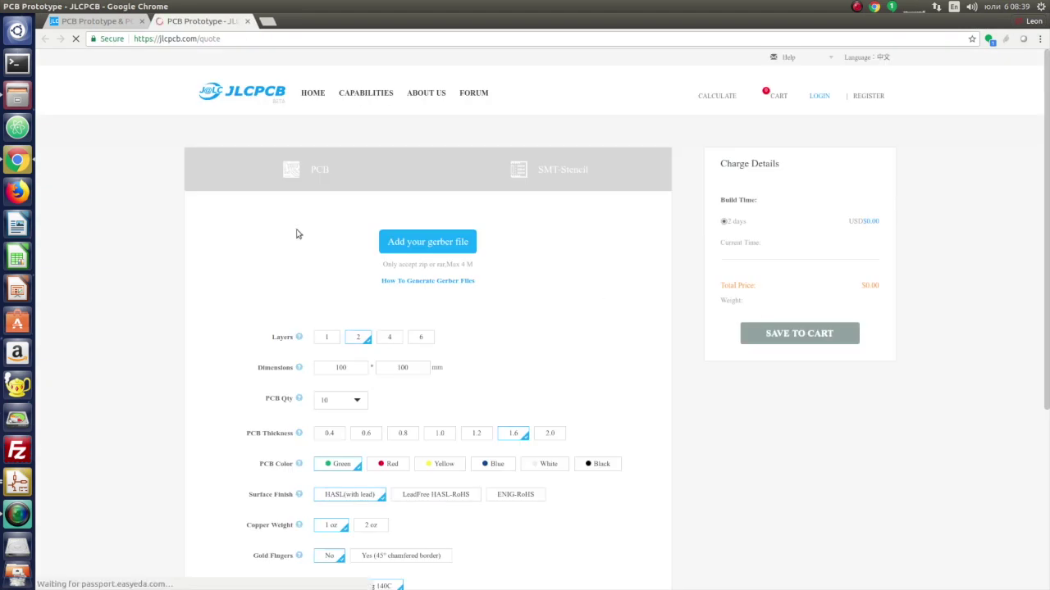
left_click(18, 95)
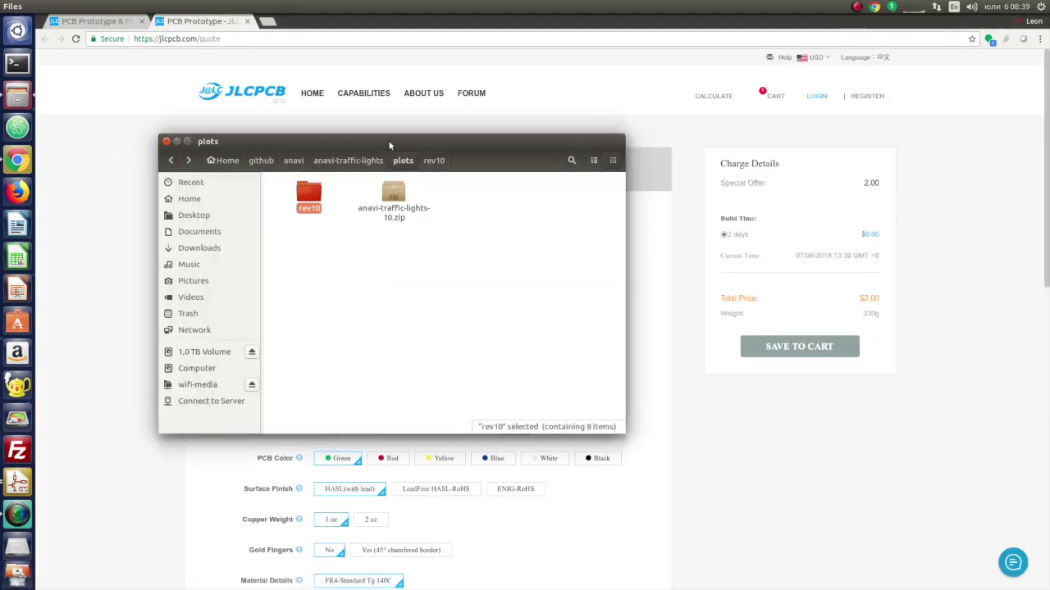
left_click_drag(389, 146, 328, 438)
left_click_drag(333, 491, 427, 251)
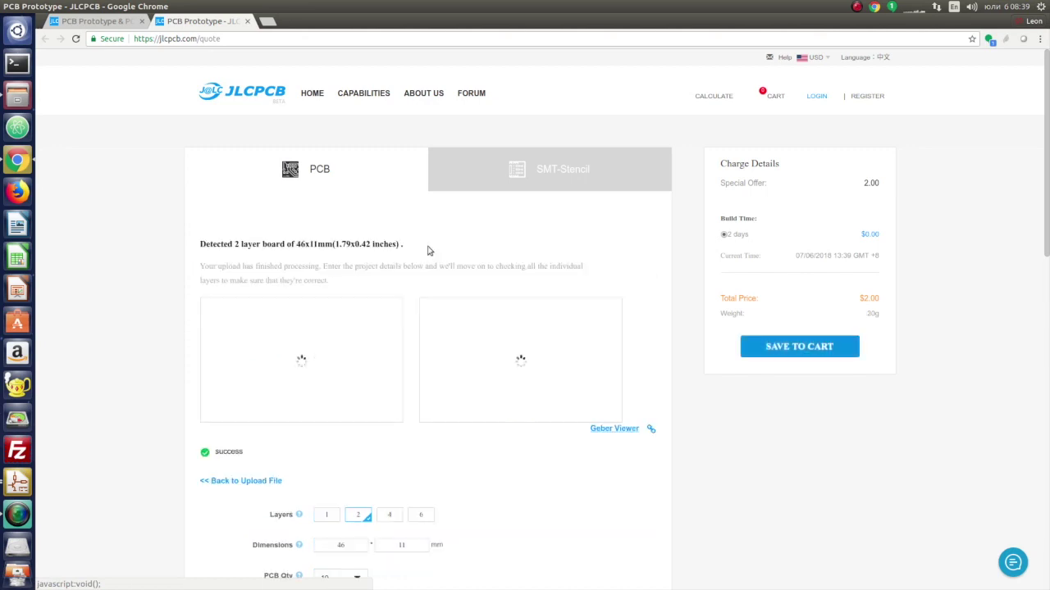
Step: Examine the uploaded board in the online Gerber viewer by toggling its silkscreen, copper, outline, drill and solder-mask layers, and close the viewer
left_click(614, 428)
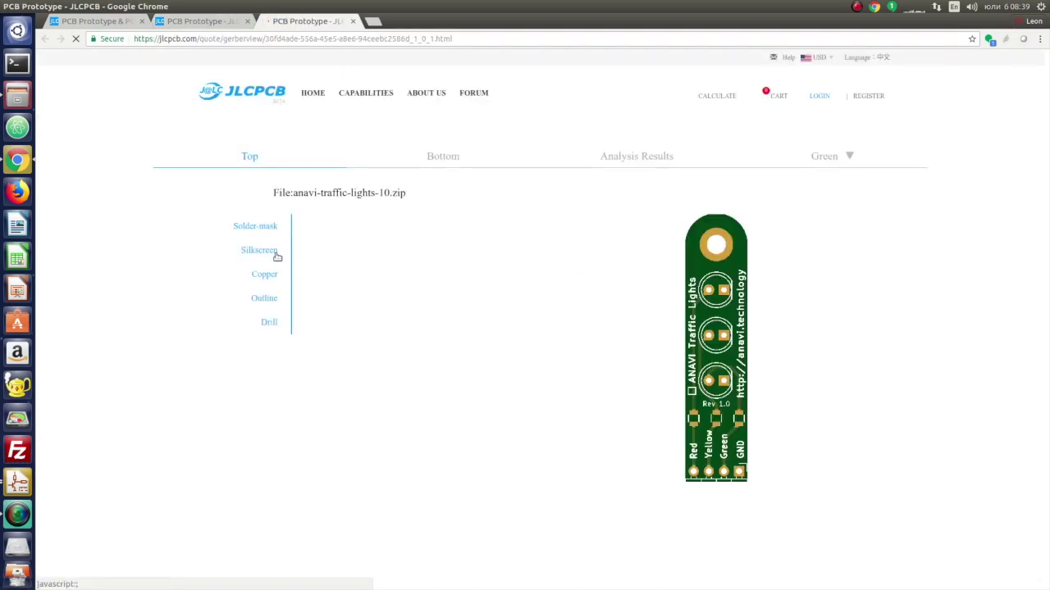
left_click(274, 255)
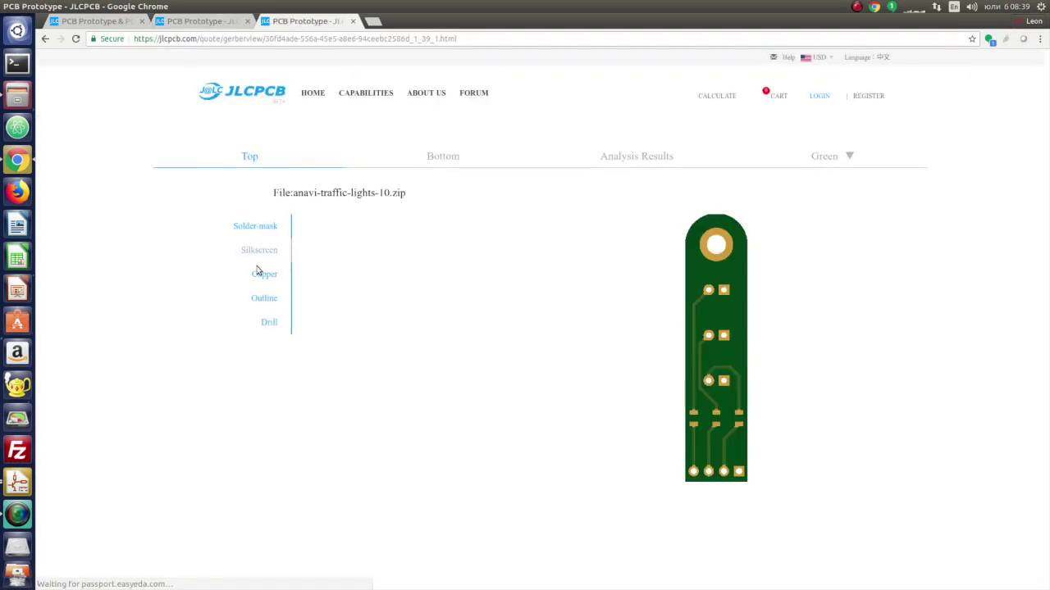
left_click(261, 275)
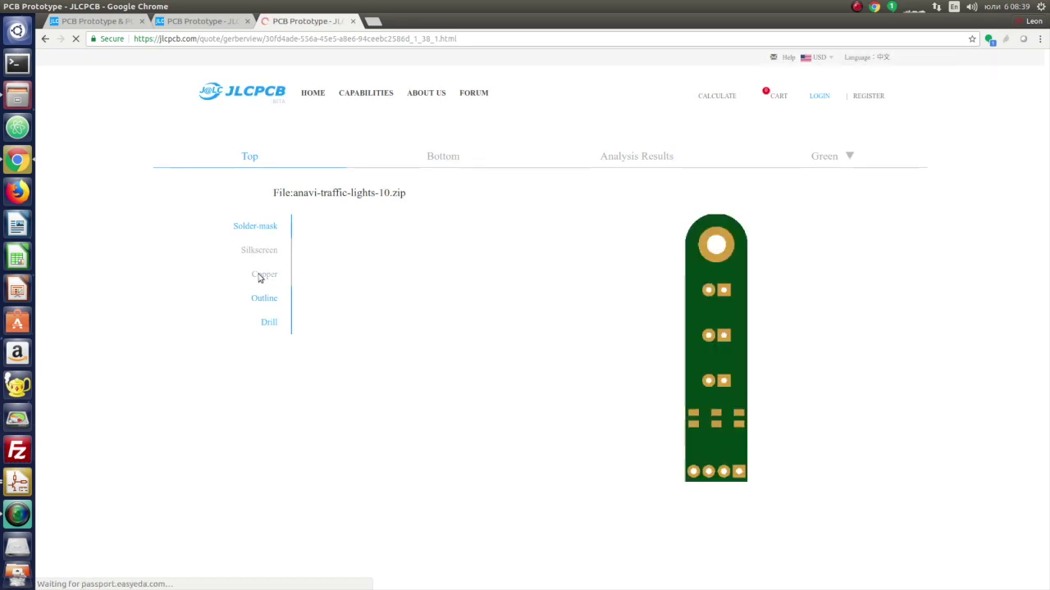
left_click(264, 302)
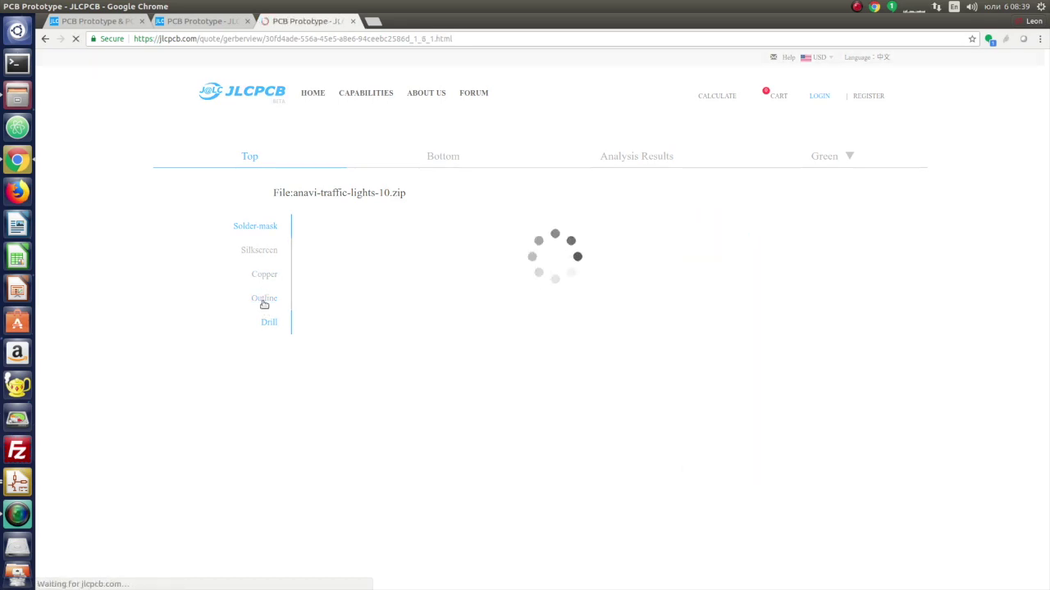
left_click(268, 322)
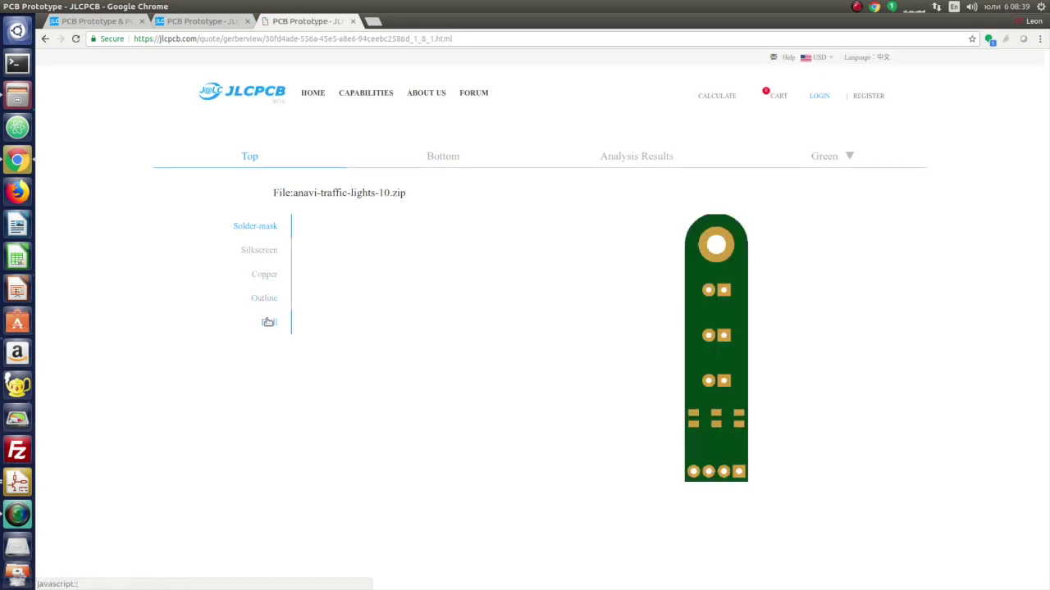
left_click(265, 231)
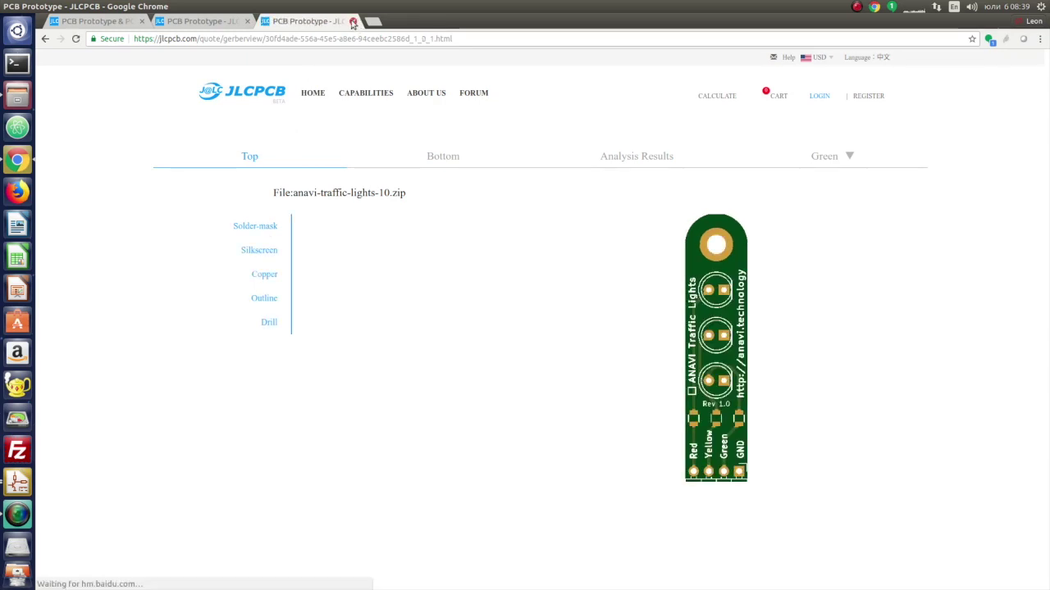
left_click(352, 21)
Step: Review the quote's board previews, manufacturing options and charge details
scroll(328, 328, "down", 3)
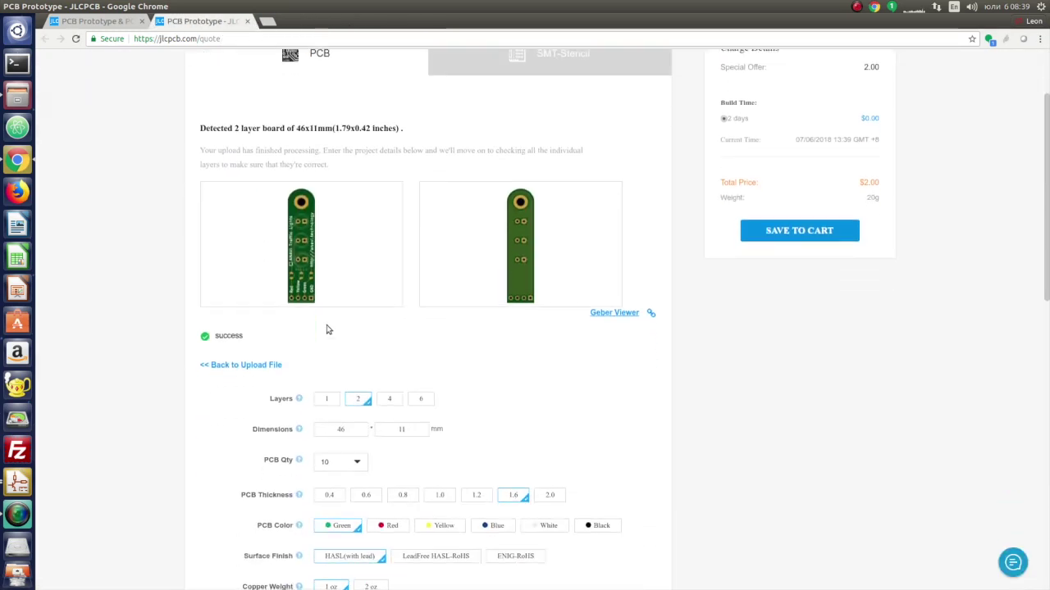
scroll(327, 329, "down", 2)
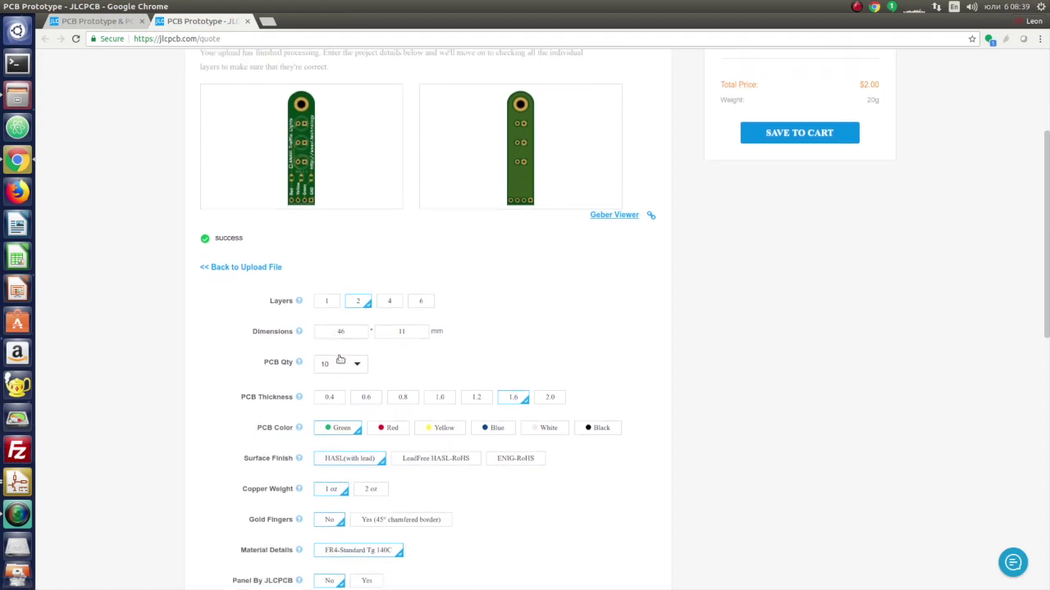
scroll(341, 360, "down", 2)
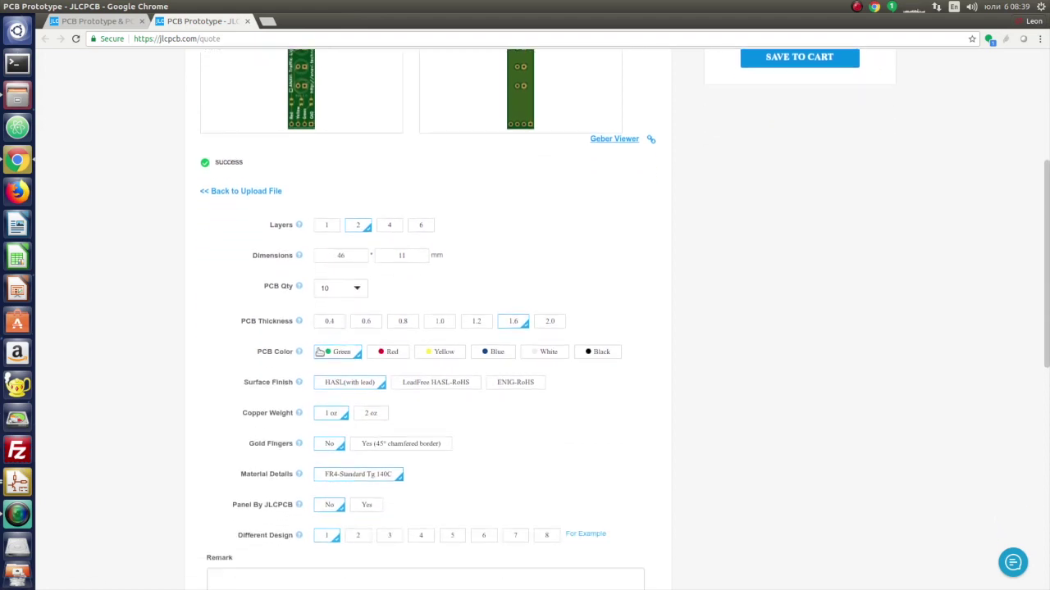
scroll(321, 377, "down", 2)
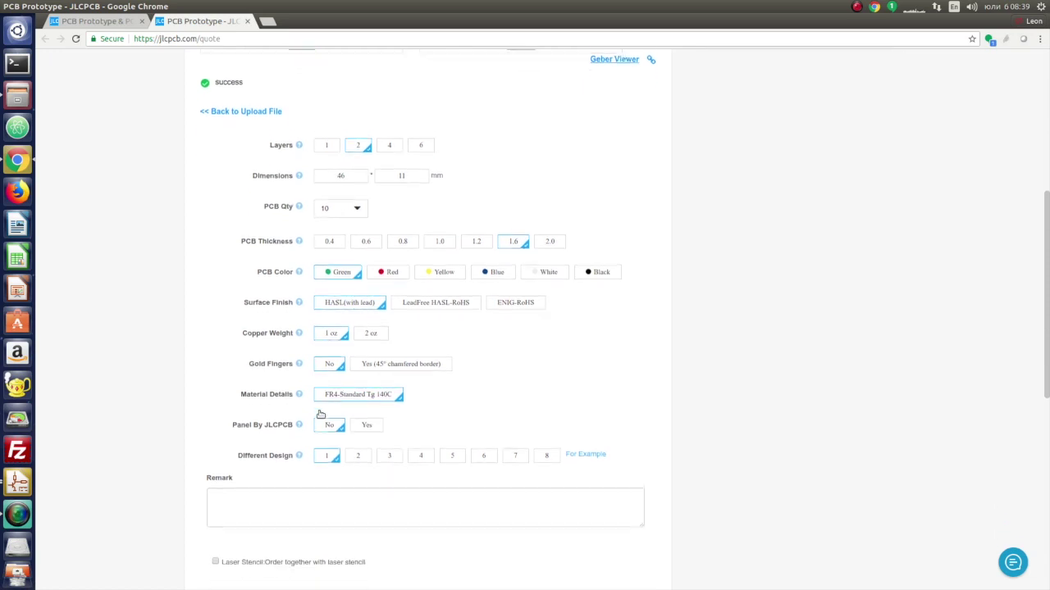
scroll(321, 414, "down", 5)
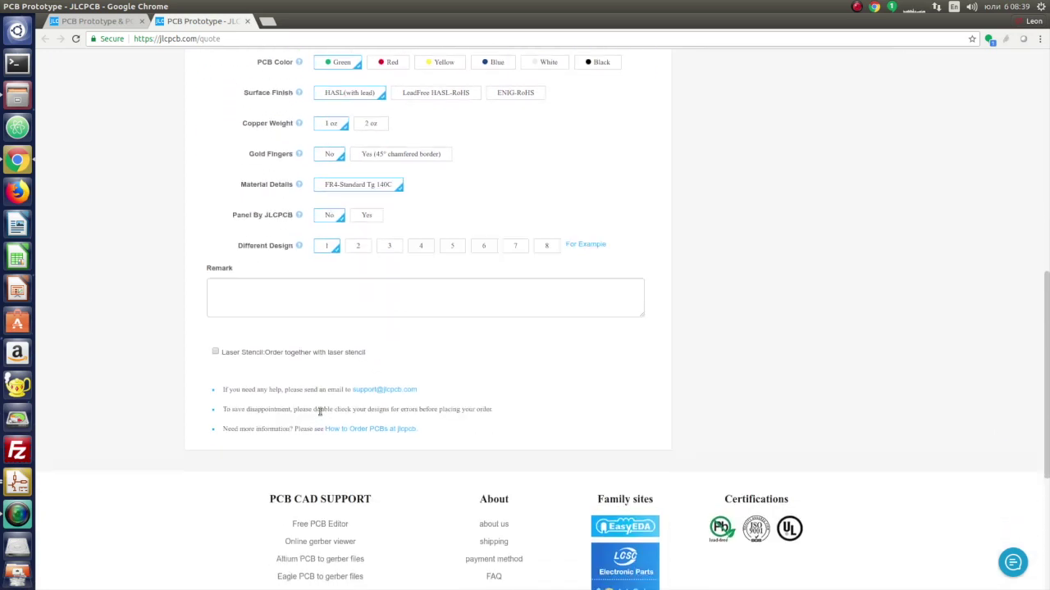
scroll(320, 411, "up", 14)
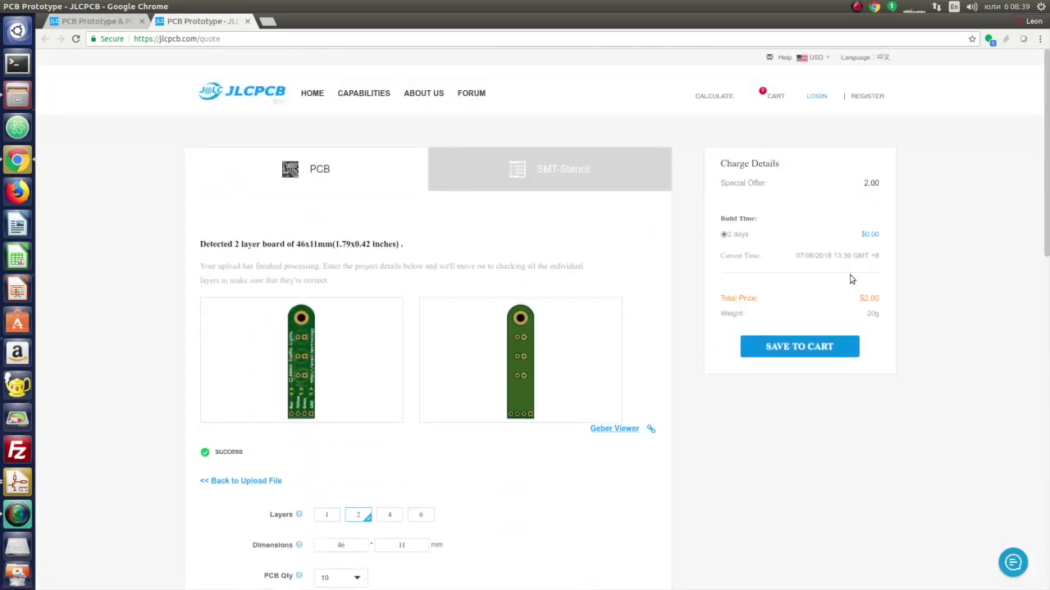